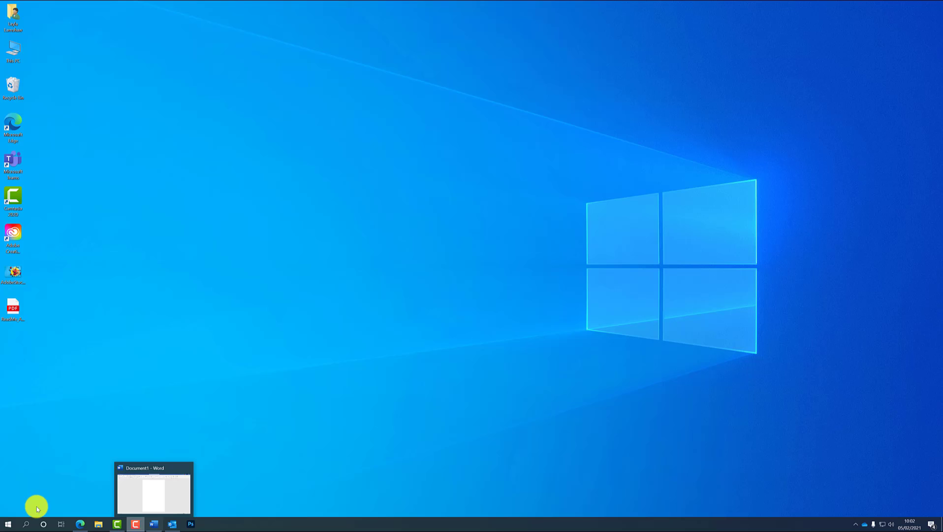
Step: Open the Start menu and scroll the app list down to Word
{"action": "left_click", "coordinate": [8, 524]}
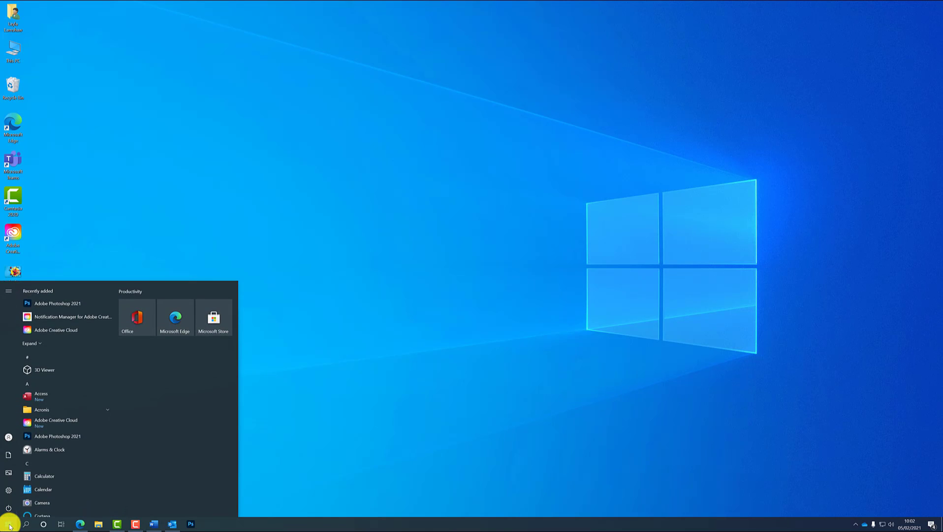
{"action": "scroll", "coordinate": [90, 379], "scroll_direction": "down", "scroll_amount": 10}
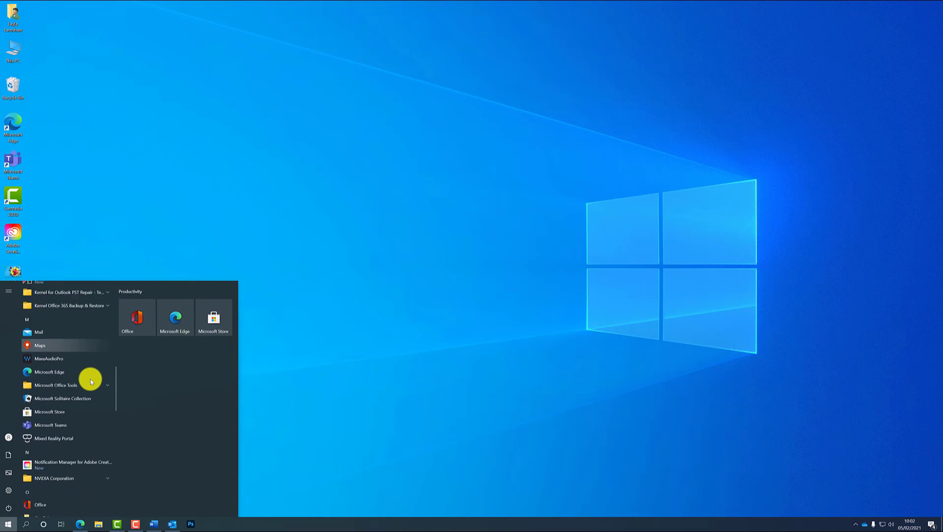
{"action": "scroll", "coordinate": [90, 378], "scroll_direction": "down", "scroll_amount": 10}
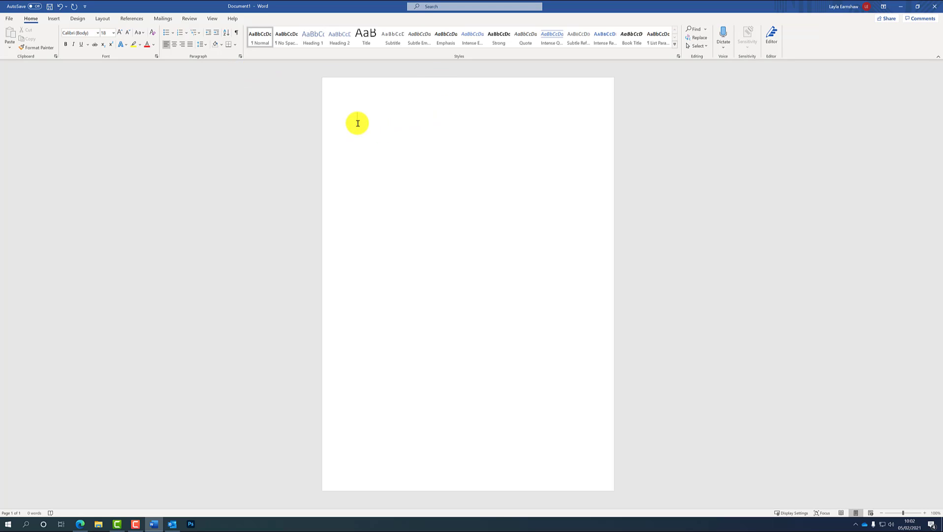
Step: Type 'Copy this sentence.' on the page and copy it to the clipboard
{"action": "type", "text": "Copy this sentence."}
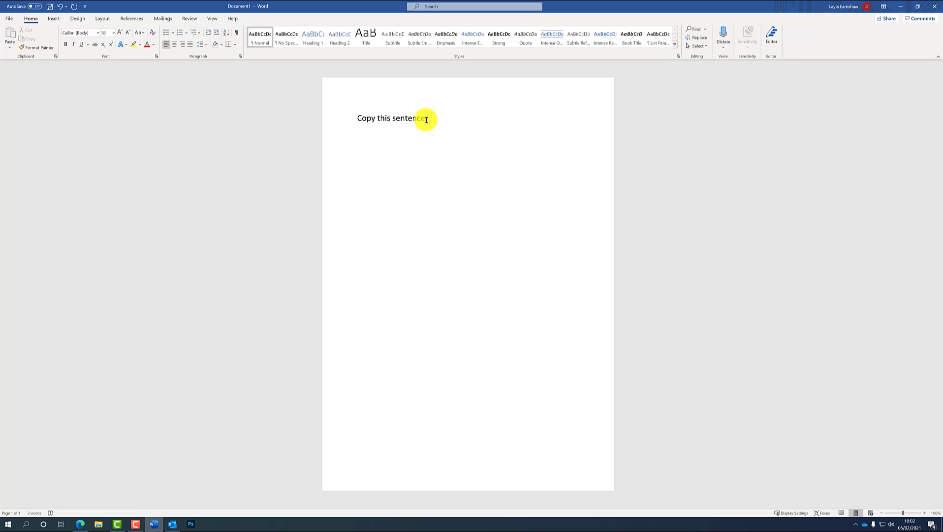
{"action": "left_click_drag", "start_coordinate": [419, 118], "coordinate": [358, 118]}
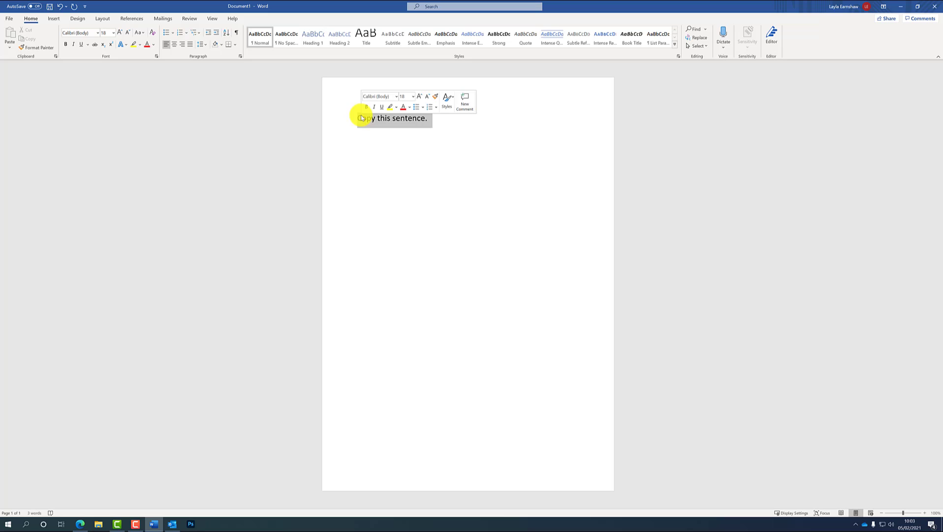
{"action": "right_click", "coordinate": [412, 126]}
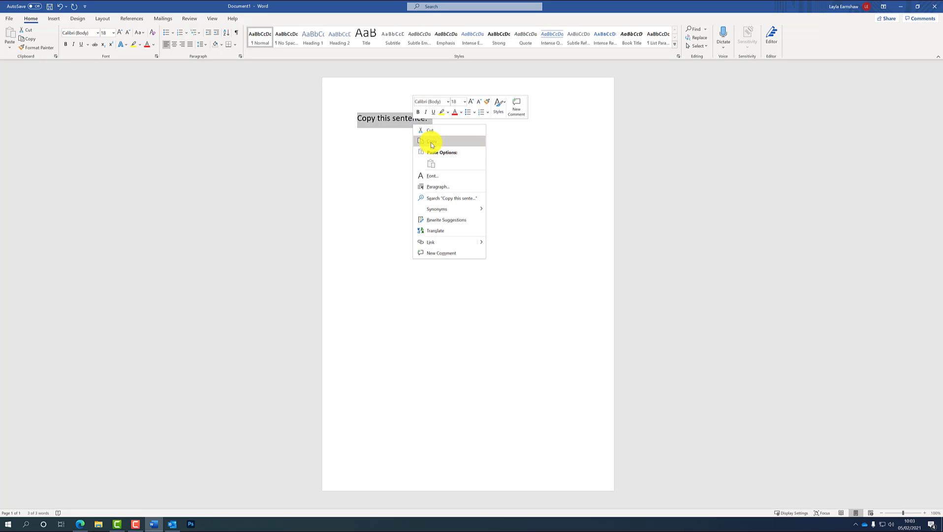
{"action": "left_click", "coordinate": [431, 143]}
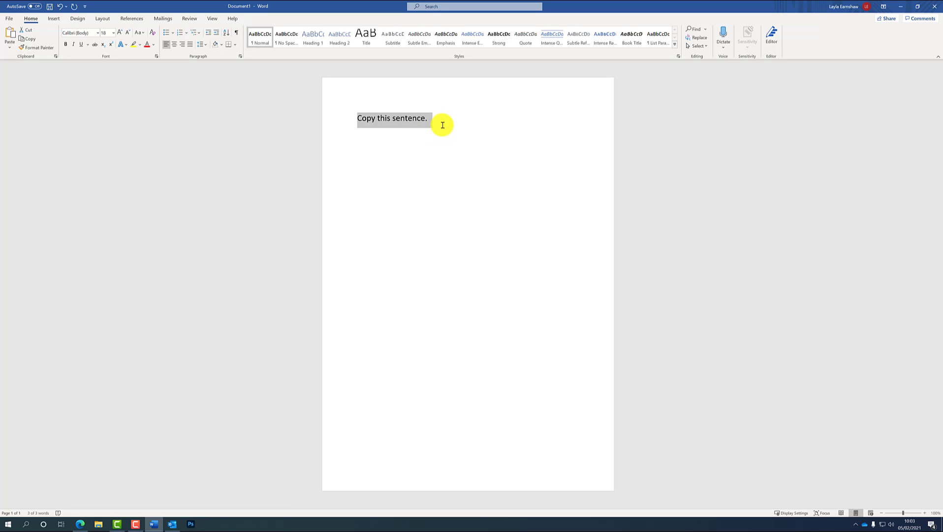
{"action": "left_click", "coordinate": [441, 123]}
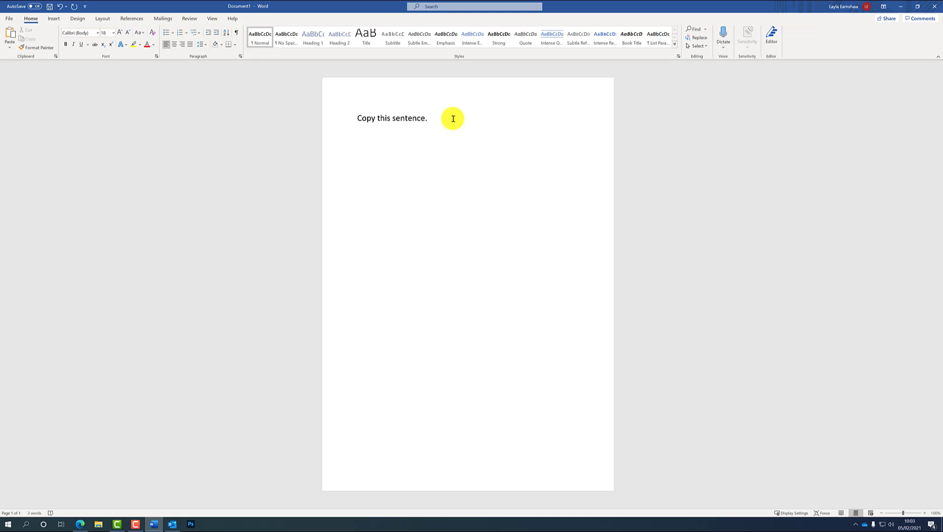
Step: Paste the sentence right after the first one using Keep Text Only
{"action": "right_click", "coordinate": [453, 119]}
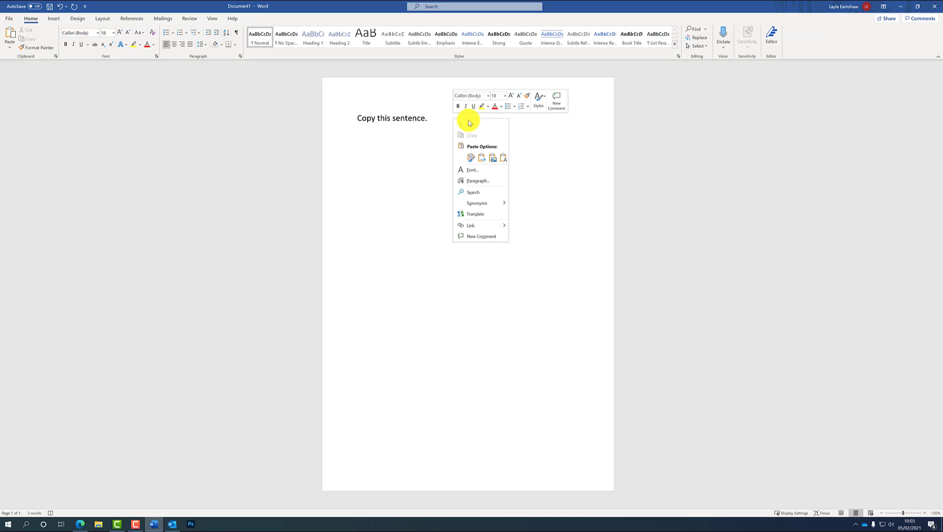
{"action": "left_click", "coordinate": [503, 158]}
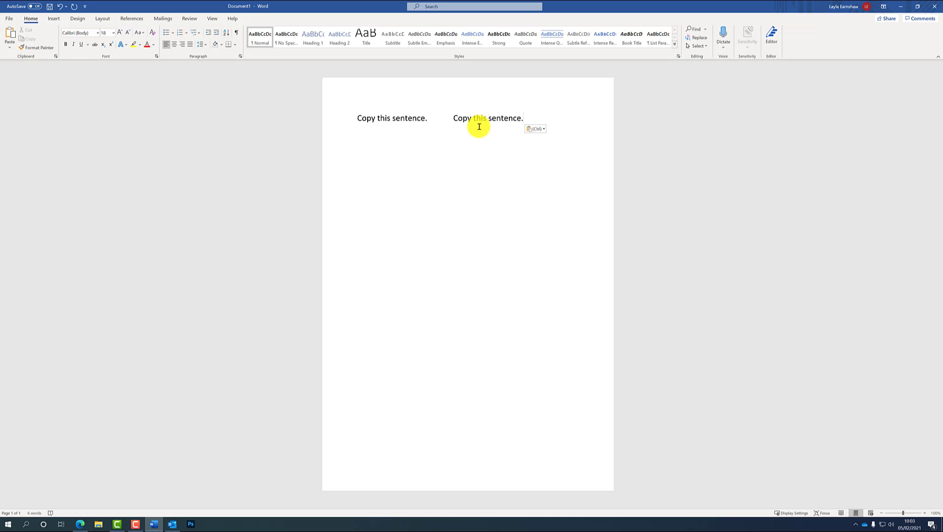
Step: Copy the second sentence and paste it as a third copy on a new line
{"action": "left_click_drag", "start_coordinate": [523, 119], "coordinate": [454, 122]}
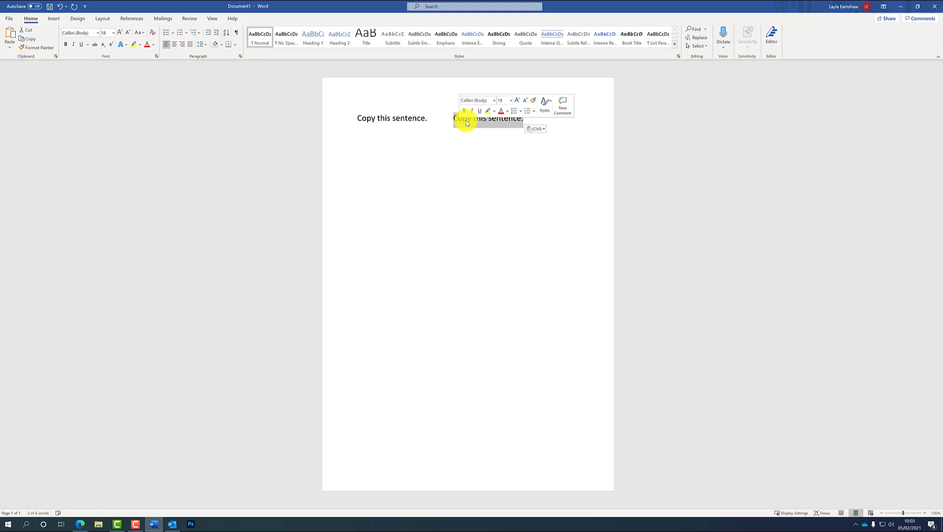
{"action": "key", "text": "ctrl+c"}
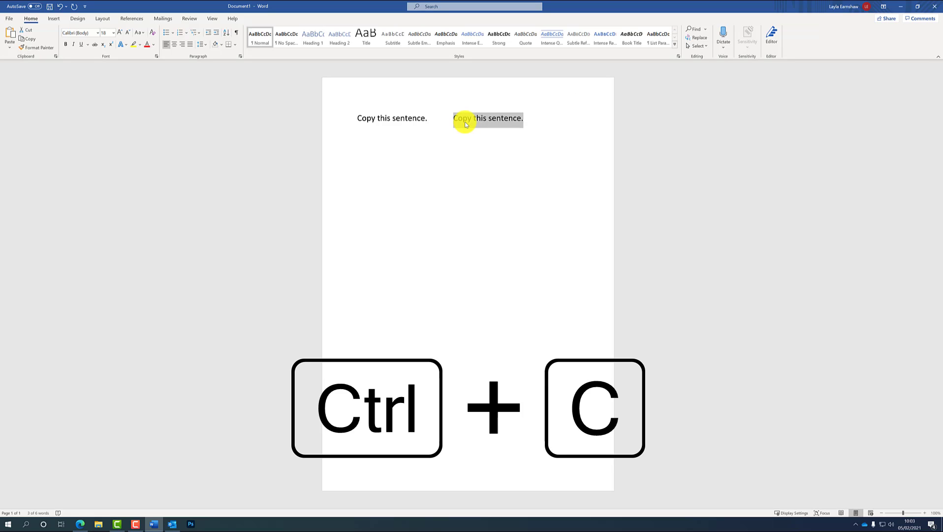
{"action": "left_click", "coordinate": [421, 143]}
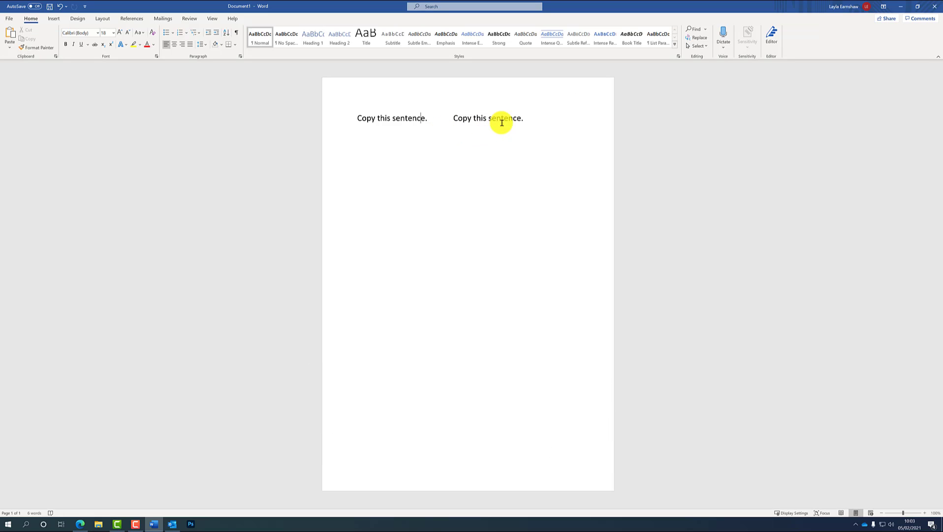
{"action": "left_click", "coordinate": [532, 119]}
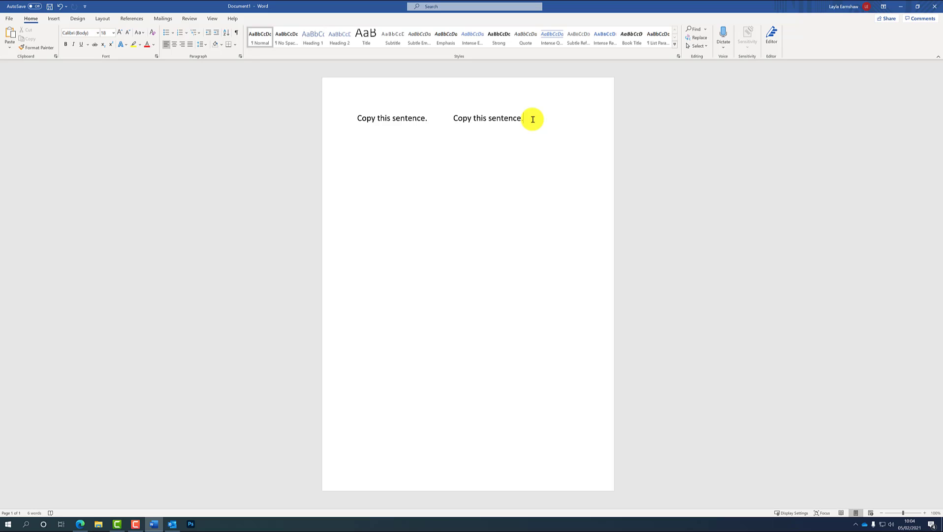
{"action": "key", "text": "Return"}
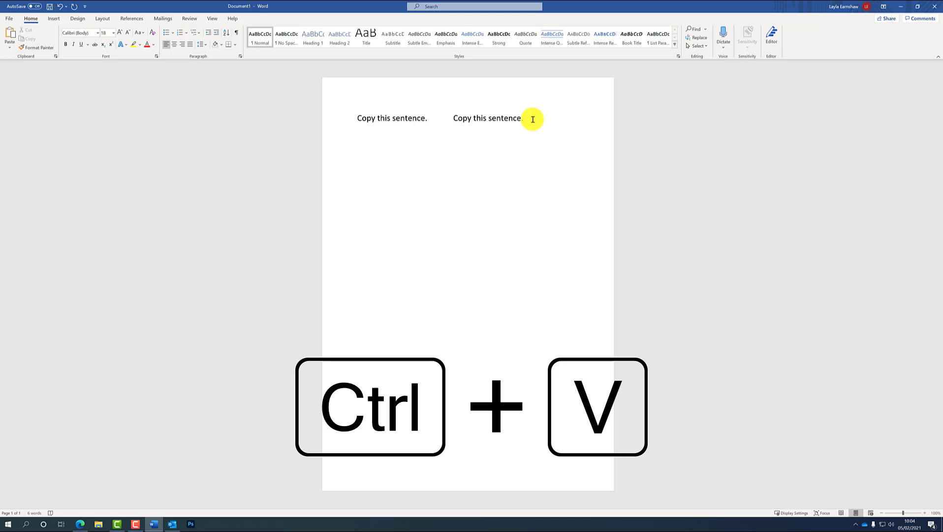
{"action": "key", "text": "ctrl+v"}
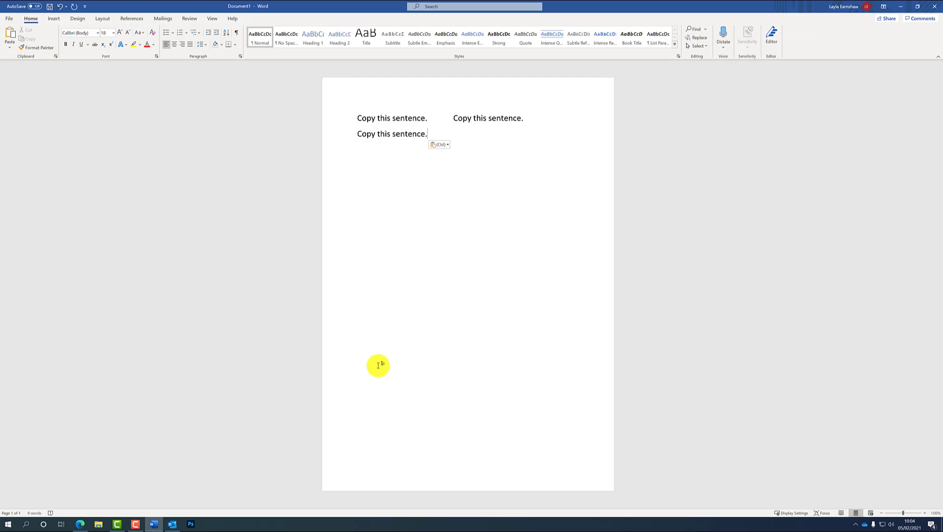
Step: Copy the Misaligned approach paragraph from inology.co.uk in Edge, then switch back to Word
{"action": "left_click", "coordinate": [80, 524]}
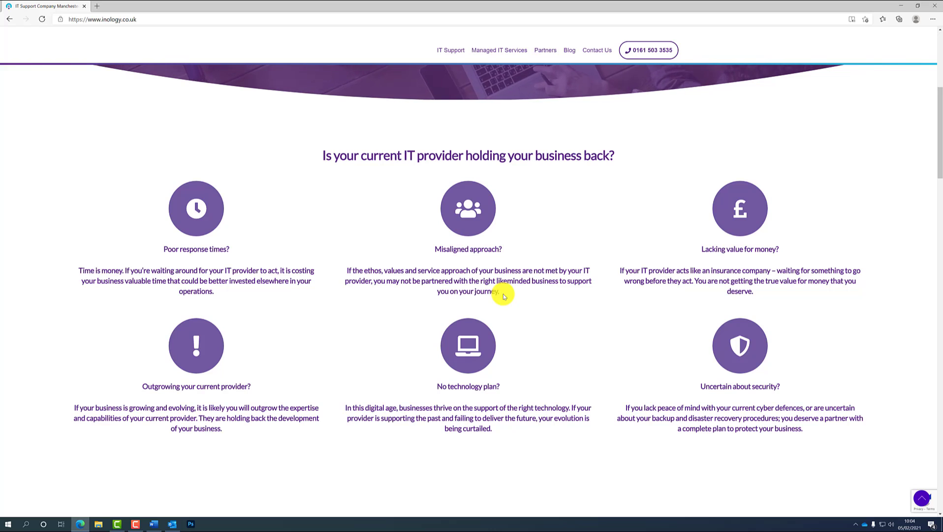
{"action": "left_click_drag", "start_coordinate": [503, 295], "coordinate": [346, 270]}
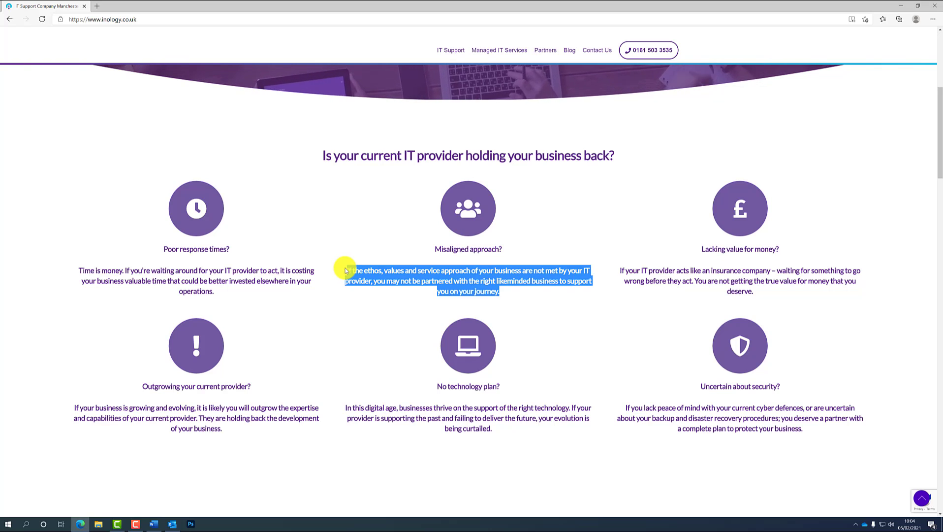
{"action": "right_click", "coordinate": [379, 279]}
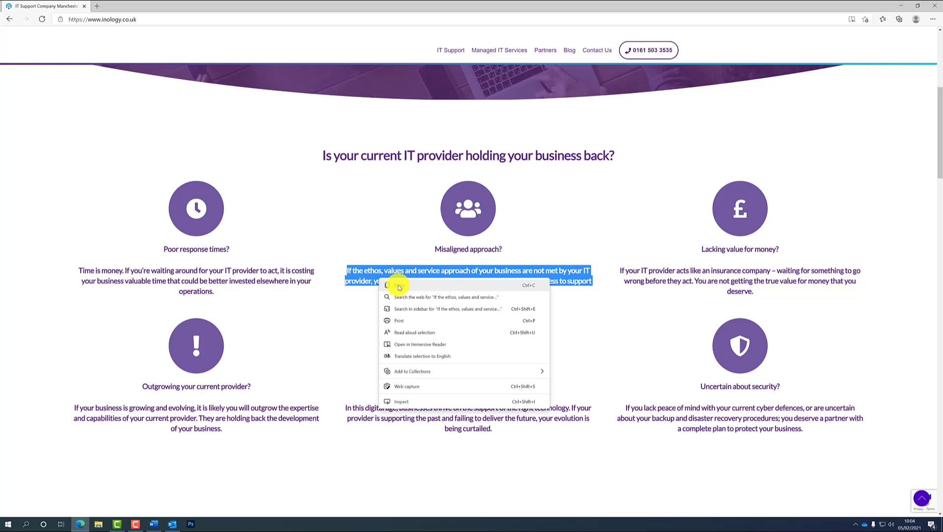
{"action": "left_click", "coordinate": [400, 286]}
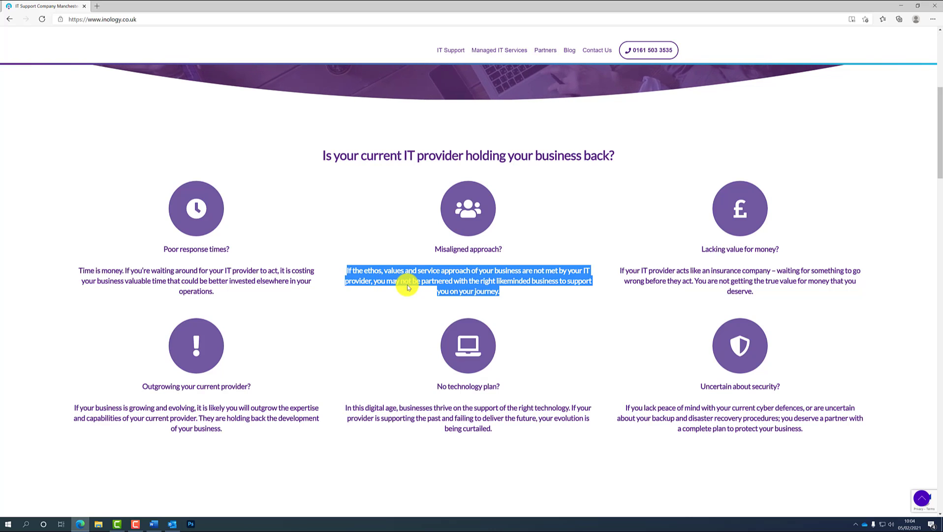
{"action": "left_click", "coordinate": [155, 526]}
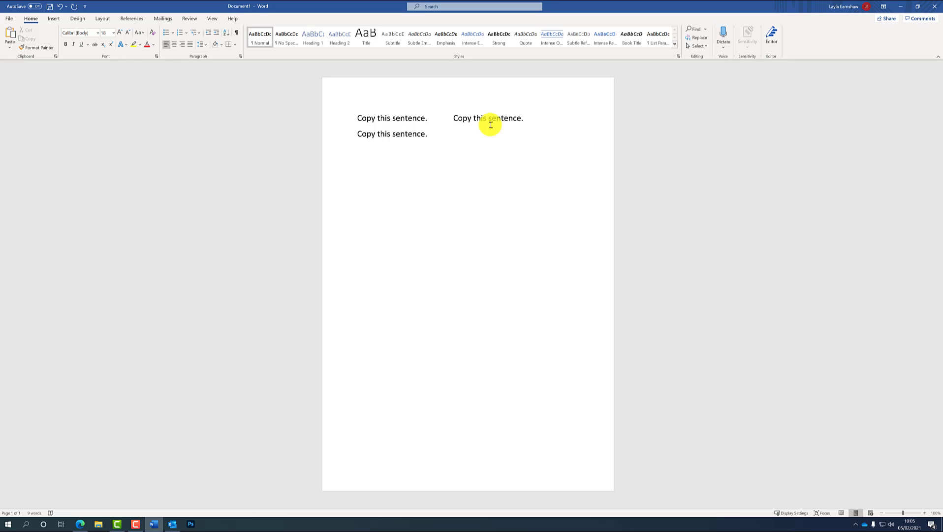
Step: Paste the Misaligned approach paragraph as plain text below the sentences and add an empty line
{"action": "right_click", "coordinate": [358, 151]}
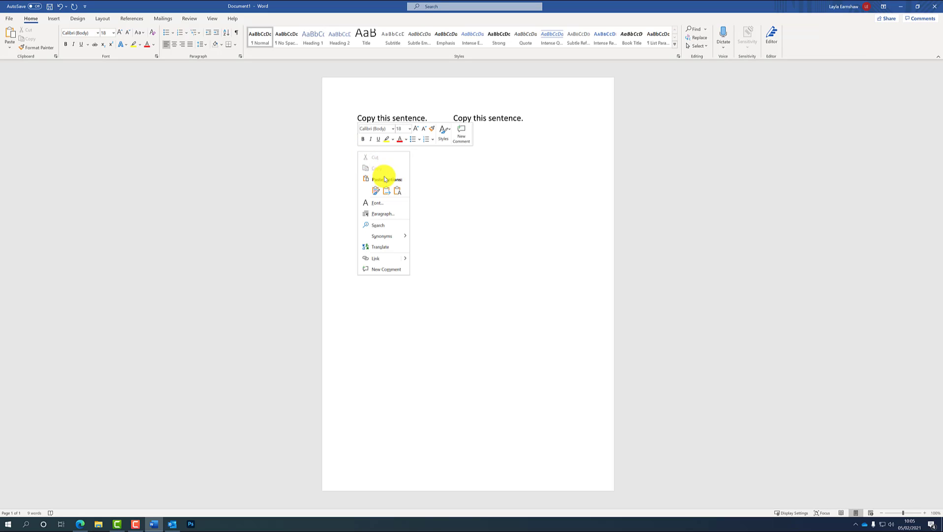
{"action": "left_click", "coordinate": [398, 190]}
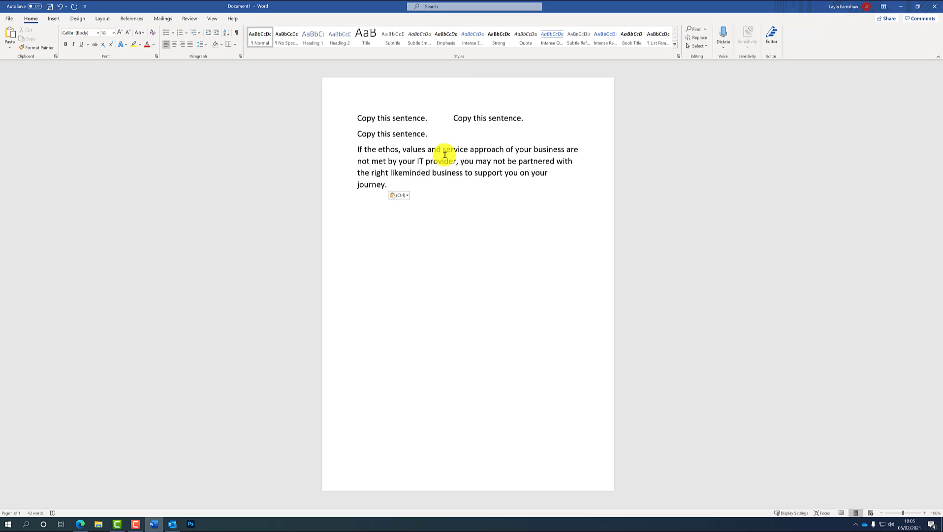
{"action": "key", "text": "Escape"}
{"action": "key", "text": "Return"}
Step: Search Google Images for 'dog' in a new Edge tab and copy the golden retriever puppy image
{"action": "left_click", "coordinate": [80, 521]}
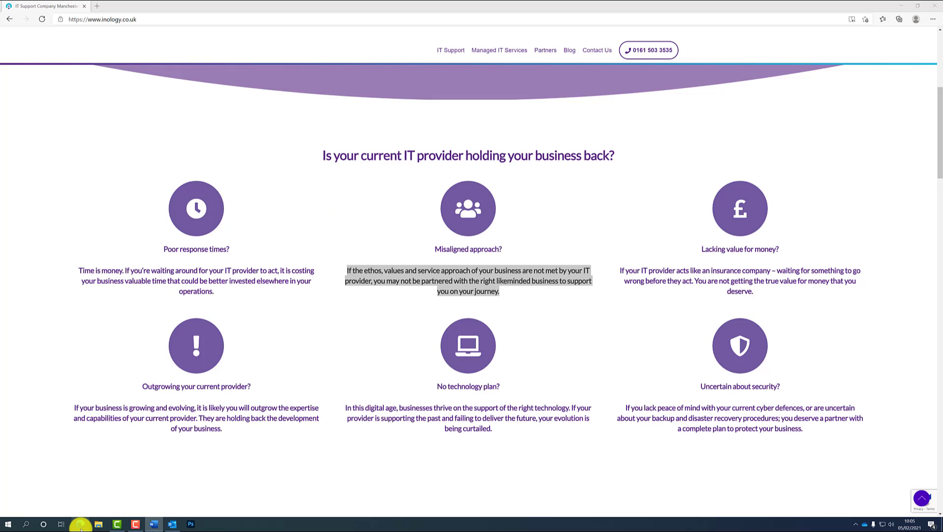
{"action": "left_click", "coordinate": [97, 5]}
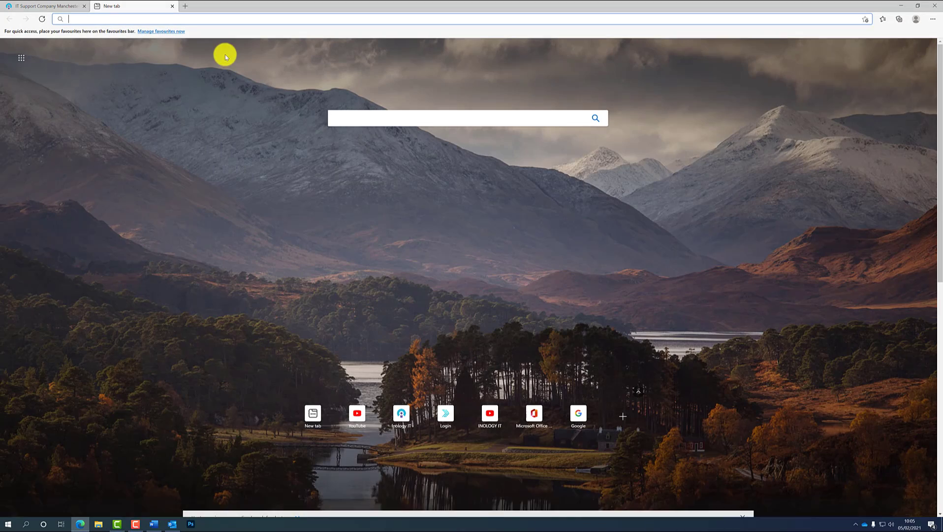
{"action": "type", "text": "google"}
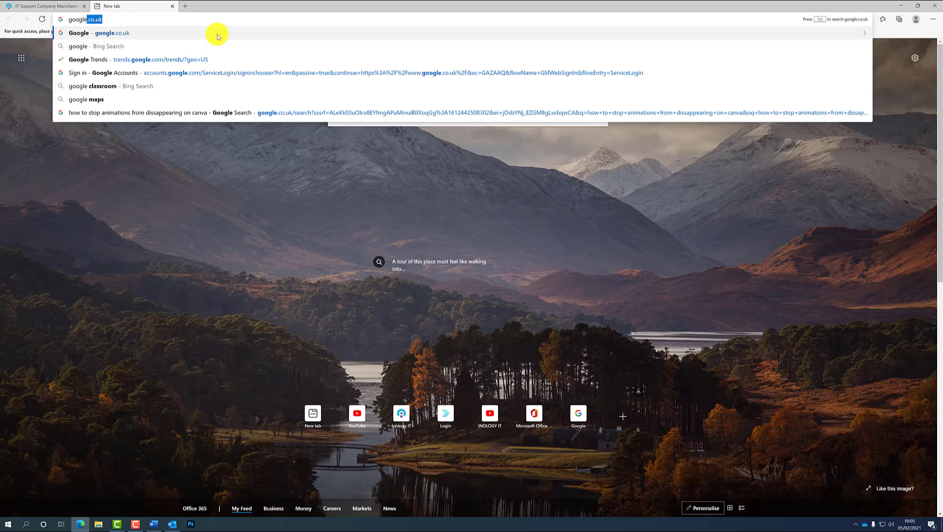
{"action": "left_click", "coordinate": [218, 33]}
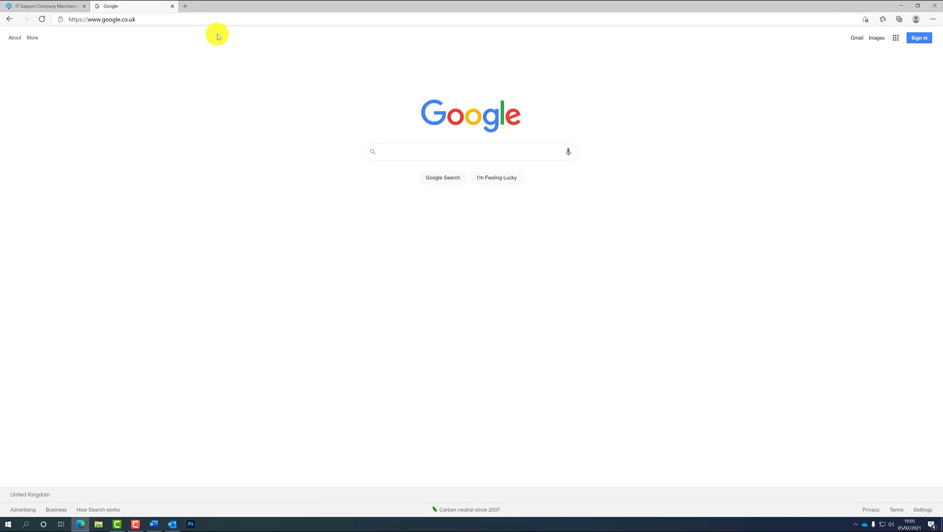
{"action": "type", "text": "dog"}
{"action": "key", "text": "Return"}
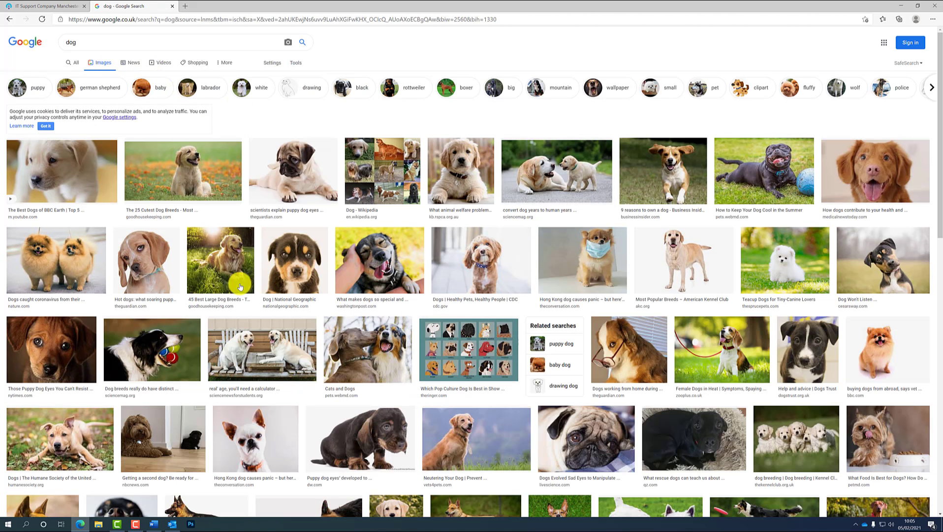
{"action": "right_click", "coordinate": [477, 170]}
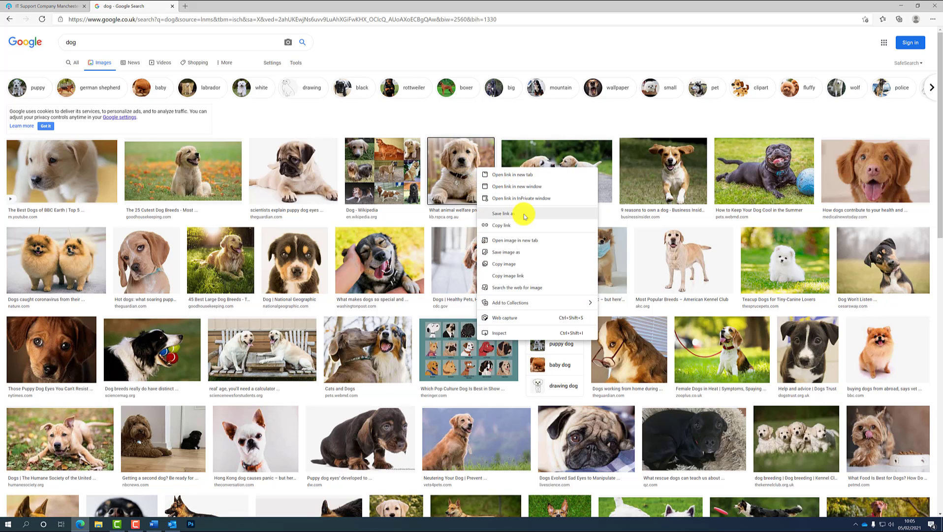
{"action": "left_click", "coordinate": [525, 265]}
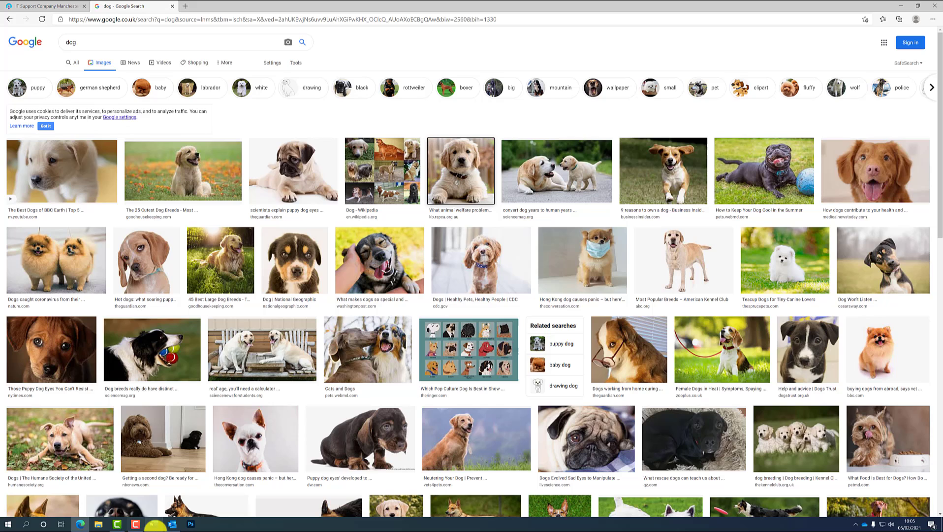
Step: Paste the golden retriever puppy as a picture on the empty line below the paragraph
{"action": "left_click", "coordinate": [154, 524]}
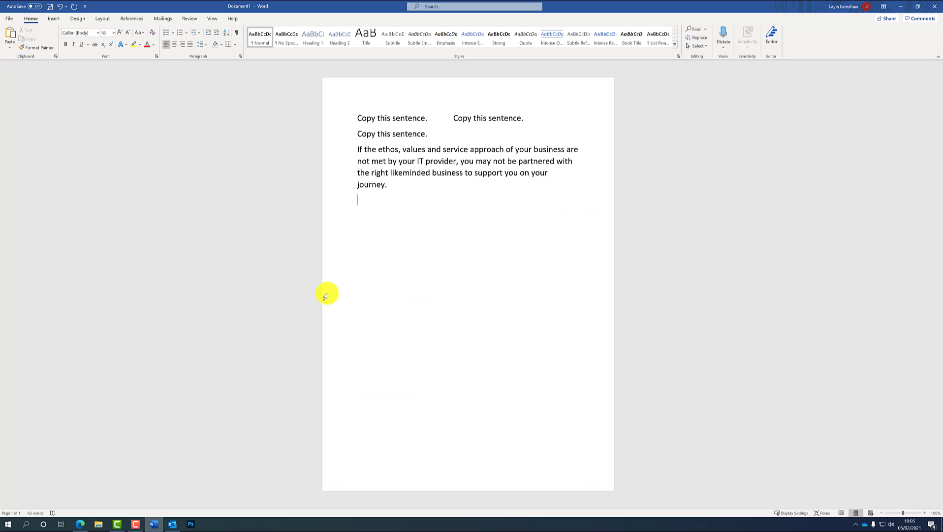
{"action": "right_click", "coordinate": [359, 201]}
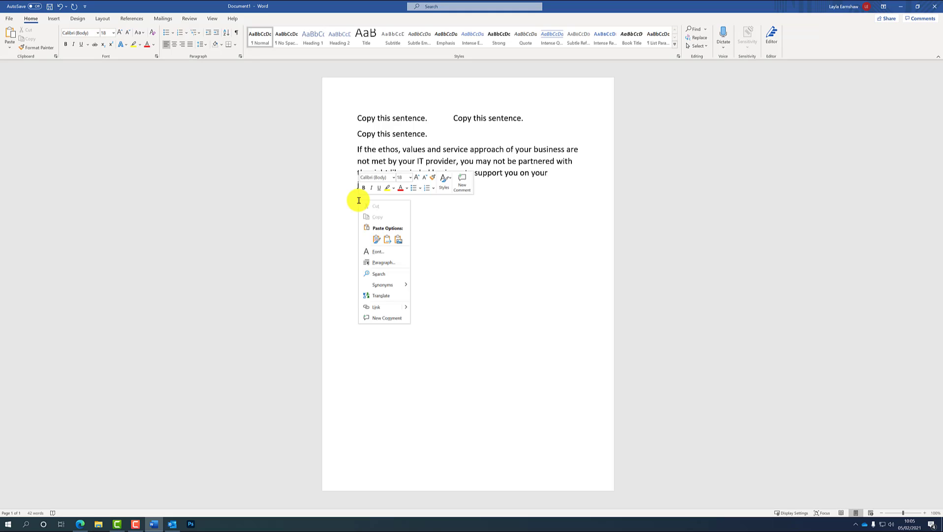
{"action": "left_click", "coordinate": [398, 242]}
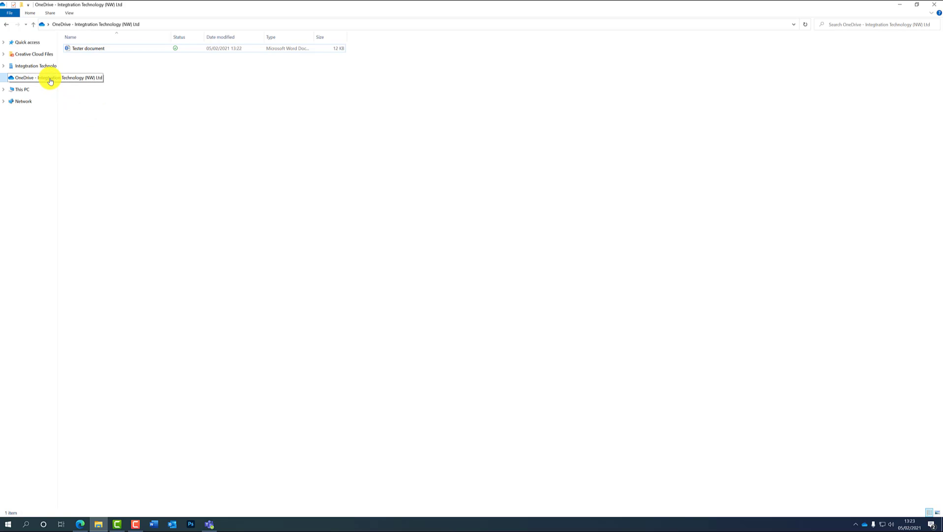
Step: Copy the Tester document from the OneDrive folder and go to This PC
{"action": "left_click", "coordinate": [97, 48]}
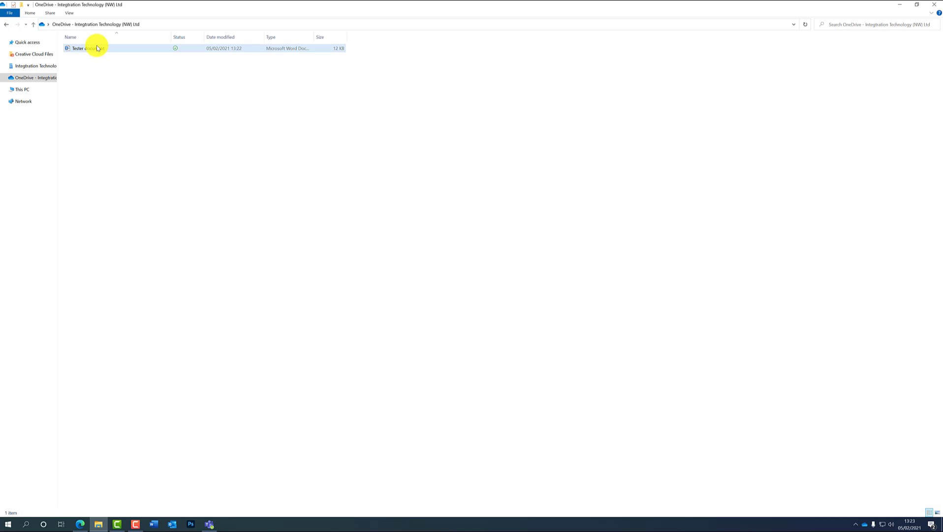
{"action": "left_click", "coordinate": [85, 62]}
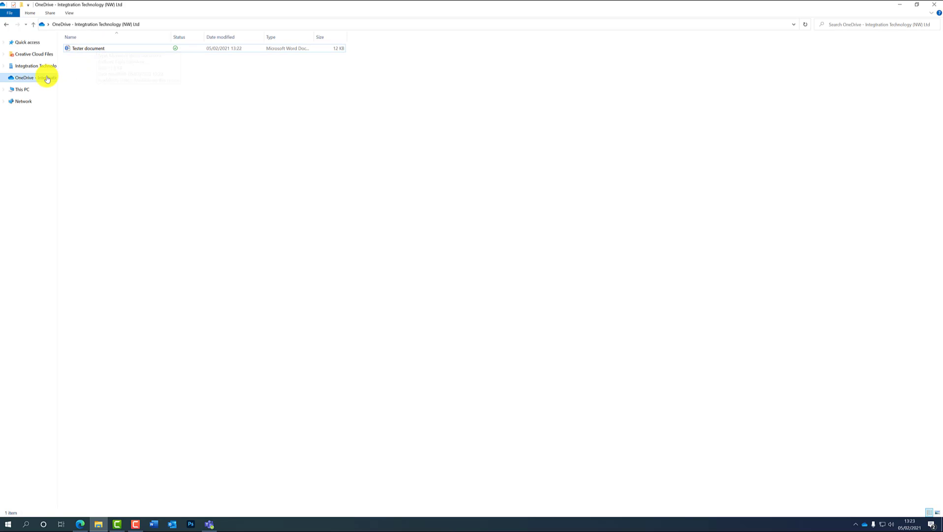
{"action": "left_click", "coordinate": [118, 51]}
{"action": "right_click", "coordinate": [102, 49]}
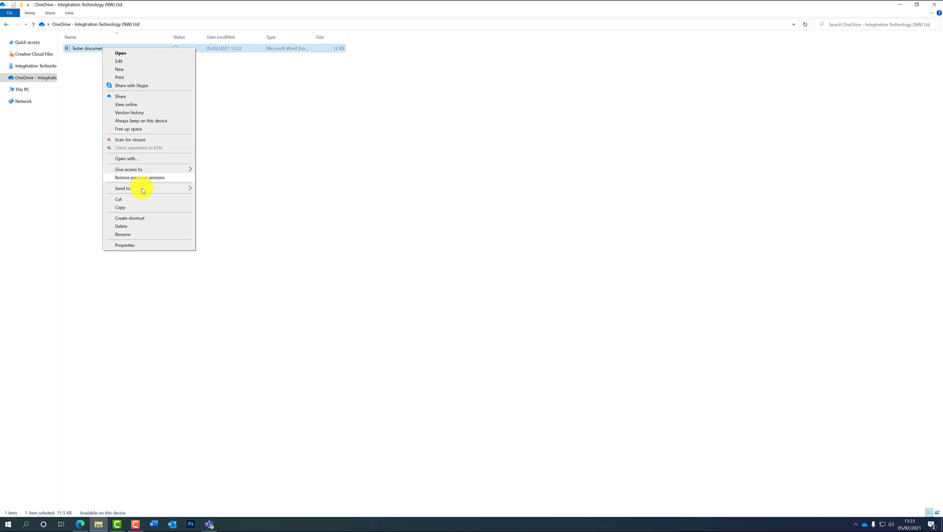
{"action": "left_click", "coordinate": [144, 209]}
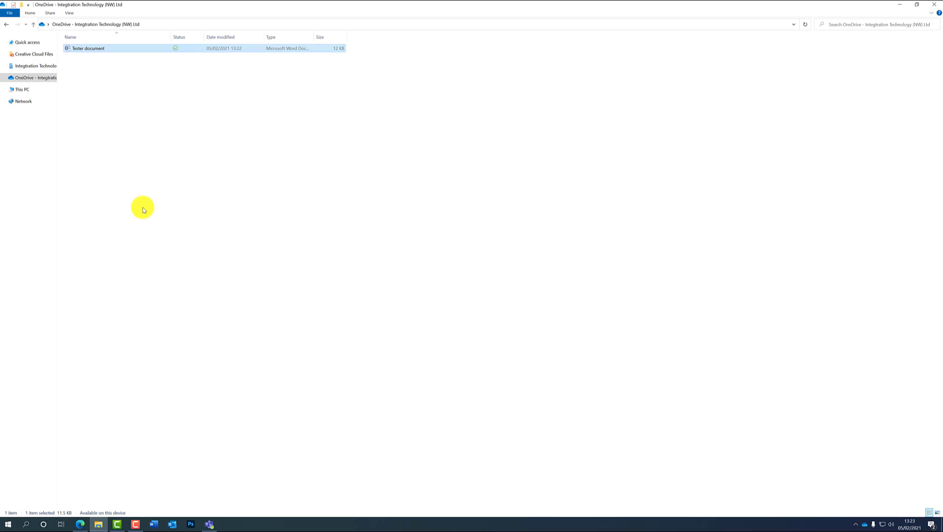
{"action": "left_click", "coordinate": [33, 93]}
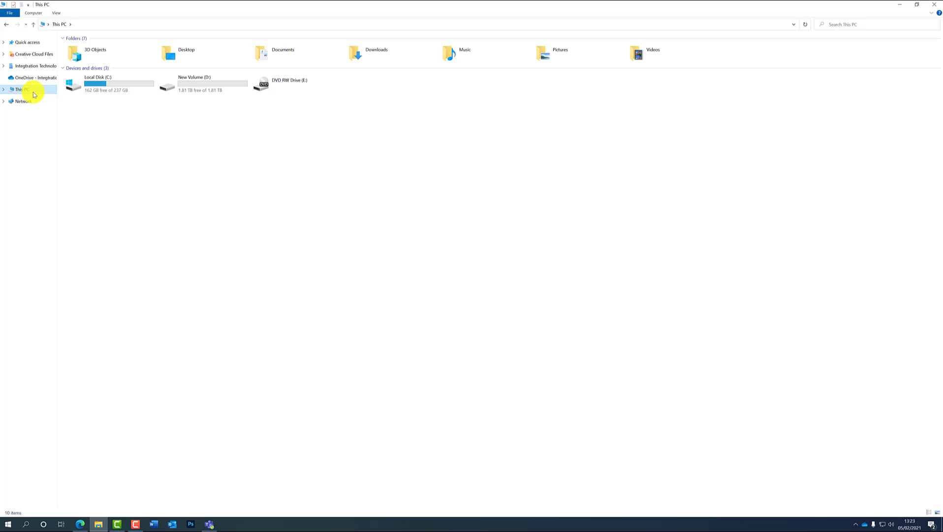
Step: Paste the Tester document into New Volume (D:) and collapse the This PC folder list
{"action": "double_click", "coordinate": [207, 92]}
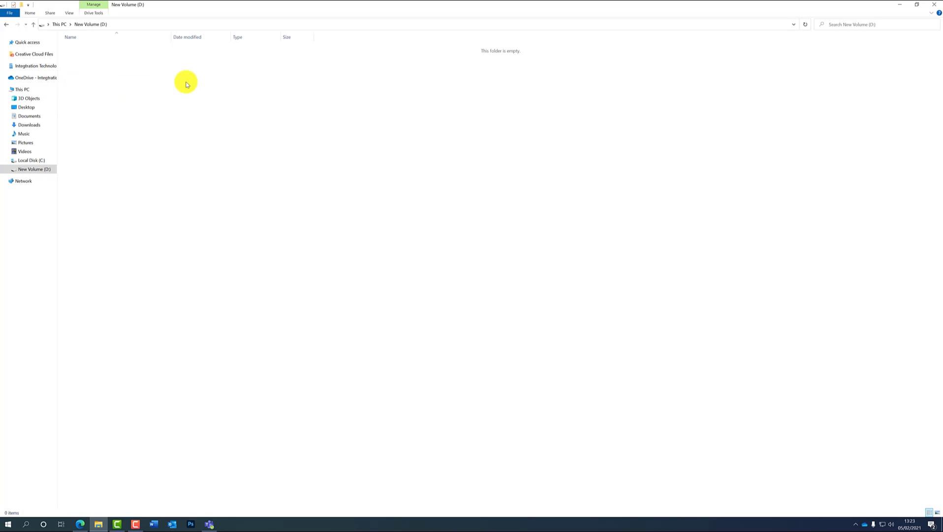
{"action": "right_click", "coordinate": [121, 63]}
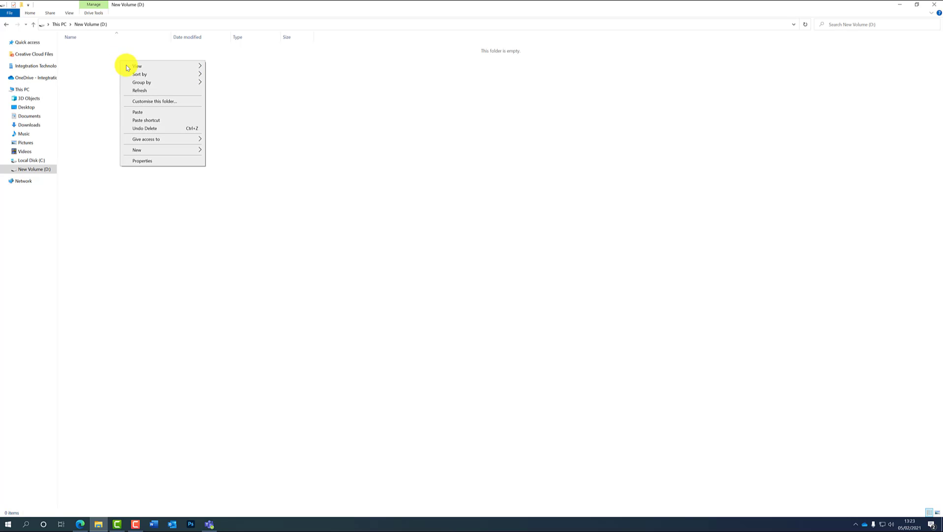
{"action": "left_click", "coordinate": [142, 113]}
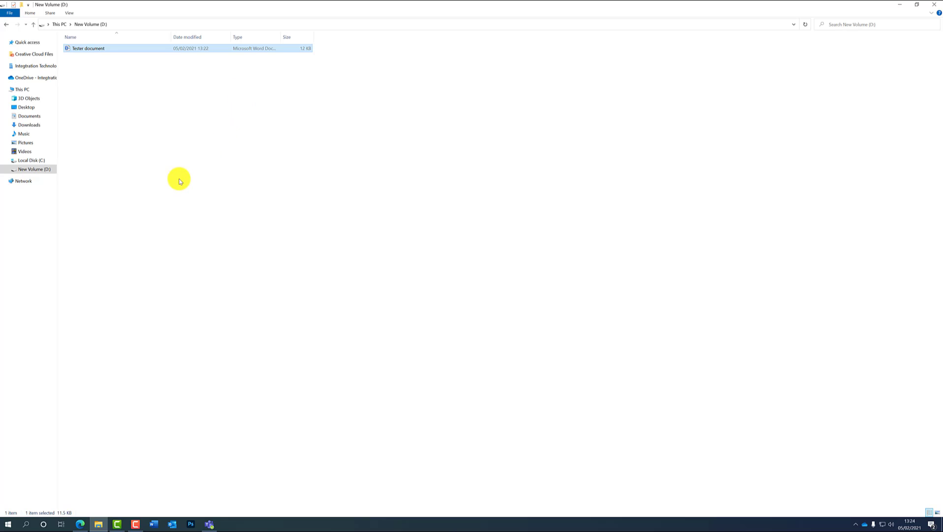
{"action": "left_click", "coordinate": [4, 89]}
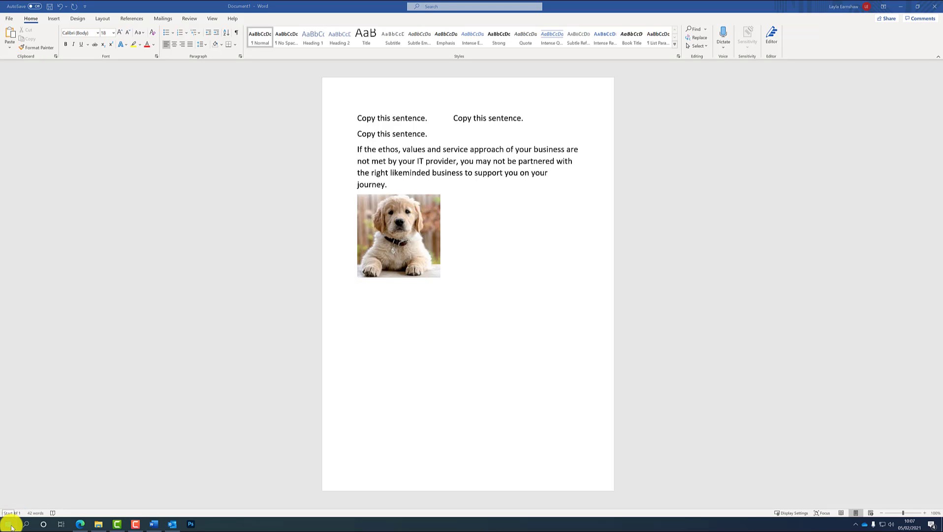
Step: Switch Clipboard history to On under System > Clipboard in Windows Settings
{"action": "left_click", "coordinate": [9, 525]}
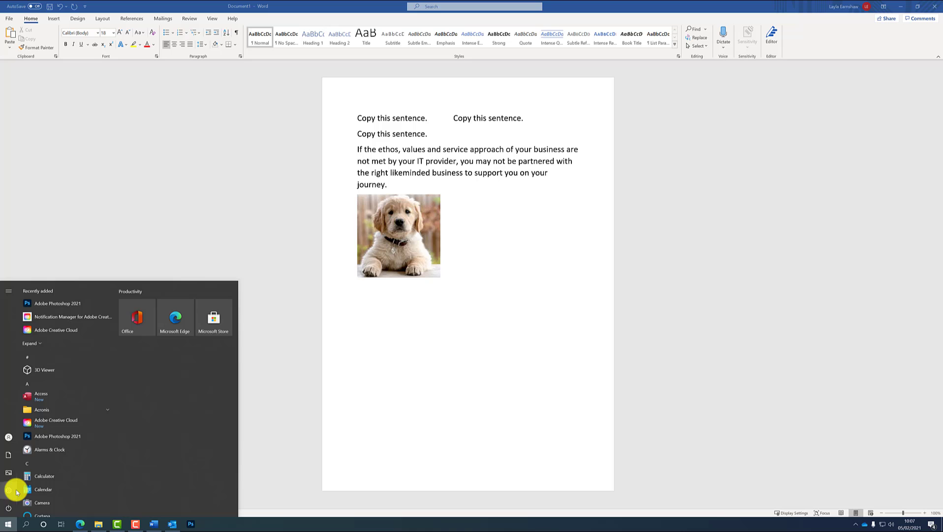
{"action": "mouse_move", "coordinate": [15, 442]}
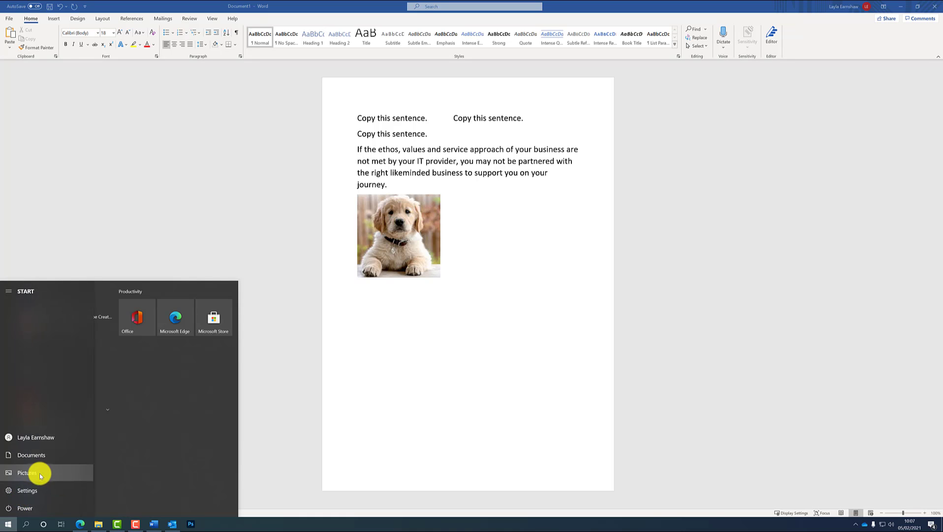
{"action": "left_click", "coordinate": [43, 493]}
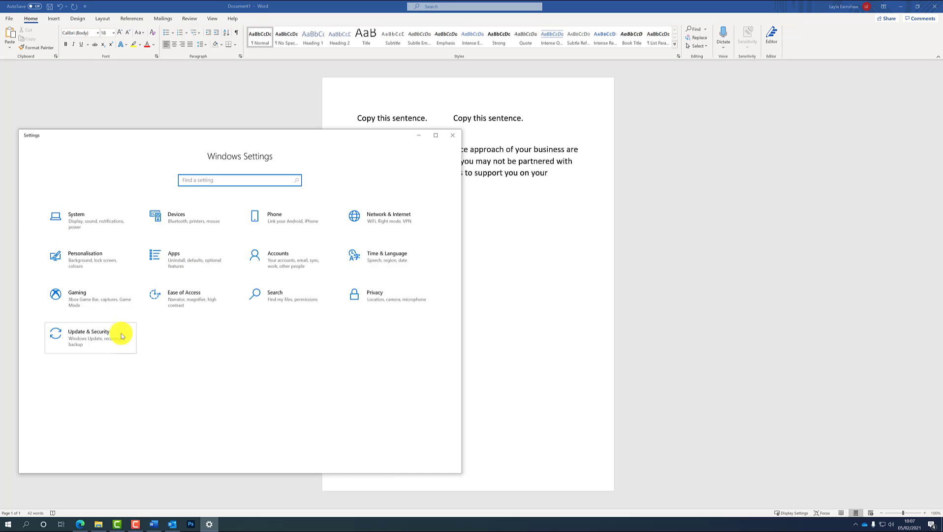
{"action": "left_click", "coordinate": [115, 228]}
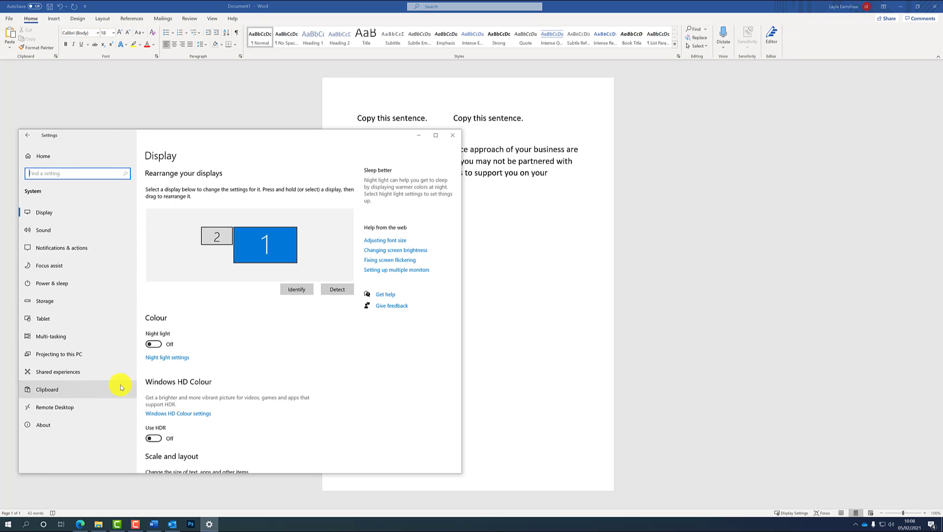
{"action": "left_click", "coordinate": [70, 389]}
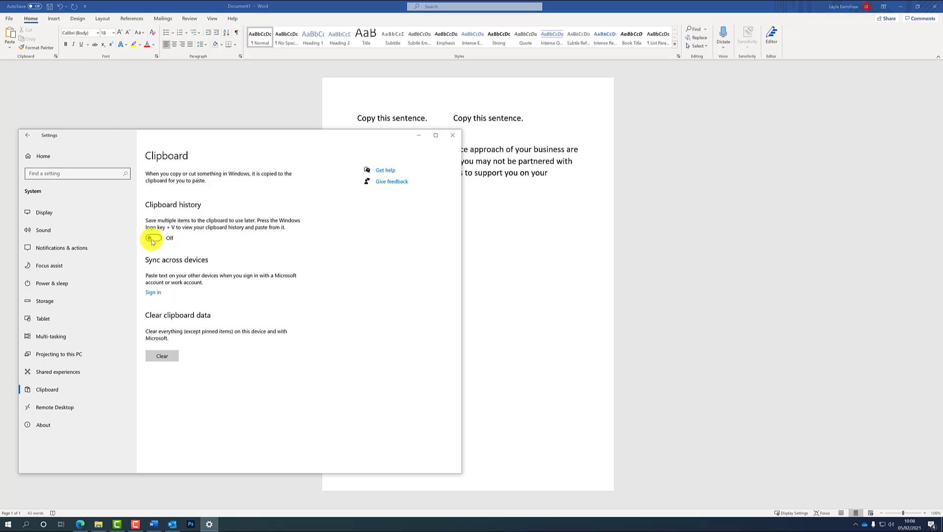
{"action": "left_click", "coordinate": [152, 239]}
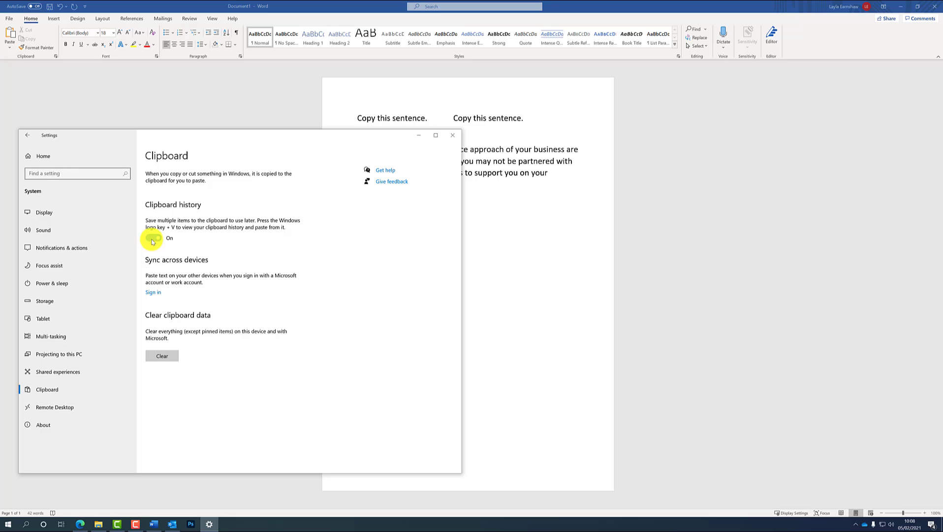
Step: Minimise Settings and copy the puppy image in Word
{"action": "left_click", "coordinate": [423, 138]}
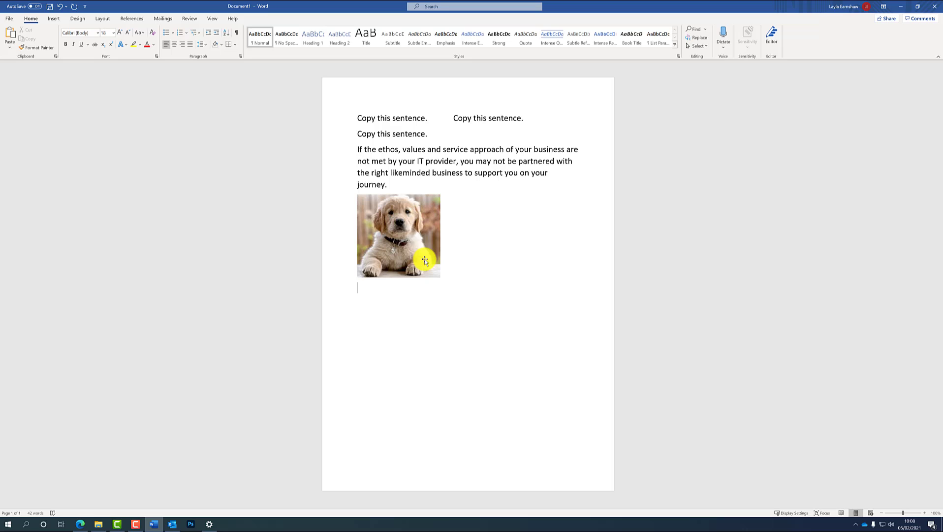
{"action": "right_click", "coordinate": [417, 242]}
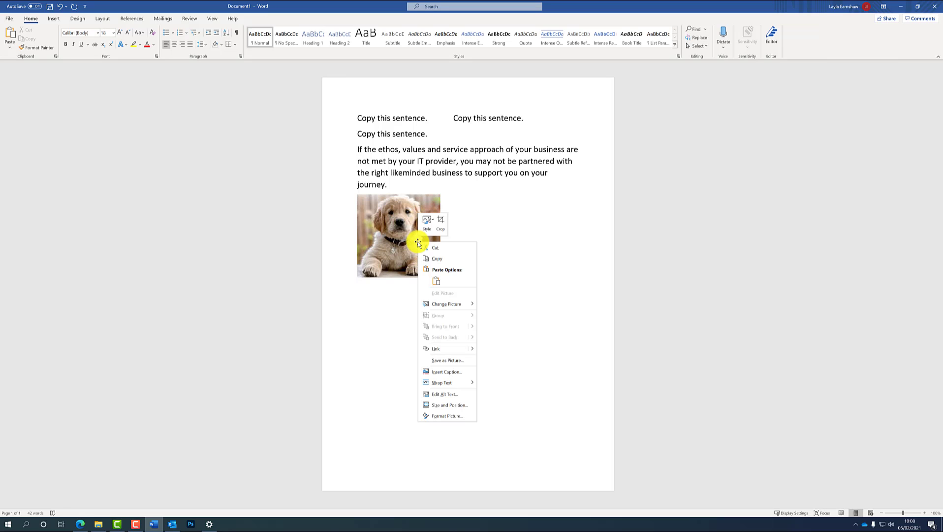
{"action": "left_click", "coordinate": [440, 259]}
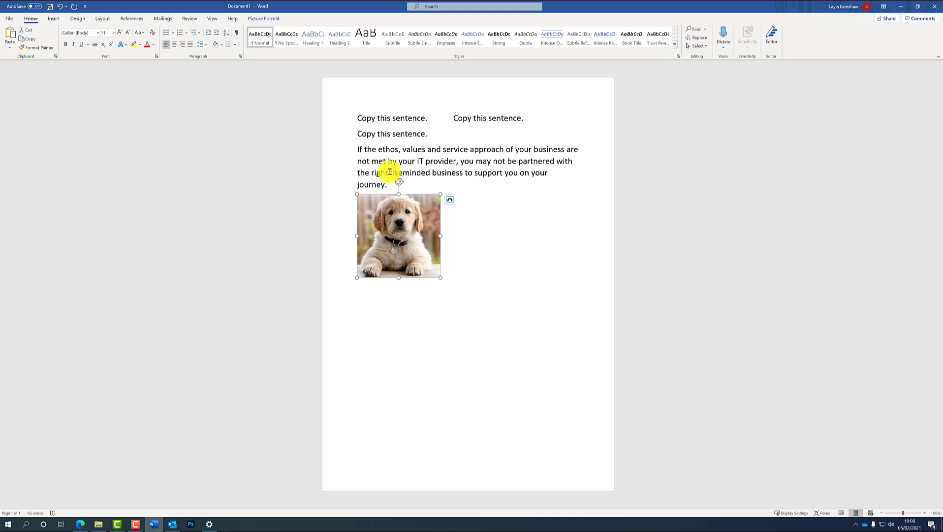
Step: Copy the 'If the ethos…' paragraph and 'Copy this sentence.', leaving the cursor below the image
{"action": "left_click_drag", "start_coordinate": [390, 185], "coordinate": [352, 149]}
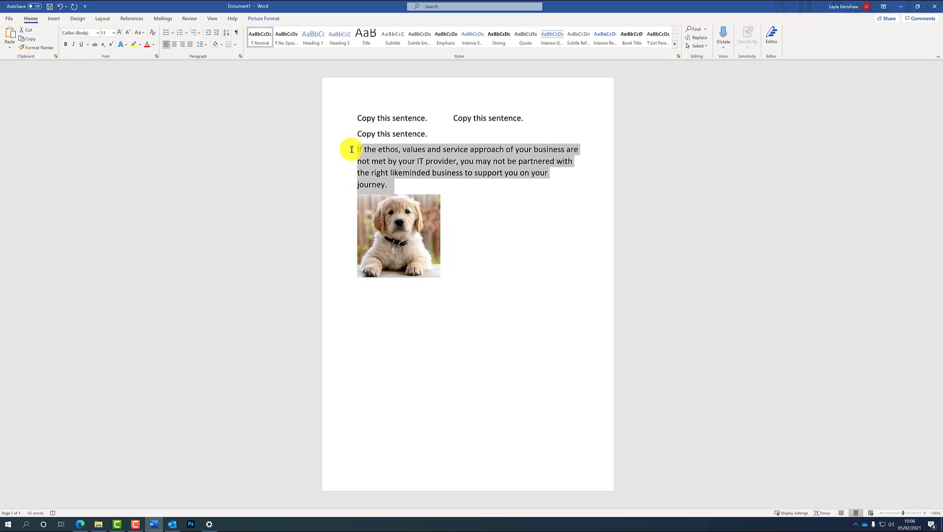
{"action": "right_click", "coordinate": [378, 158]}
{"action": "left_click", "coordinate": [406, 178]}
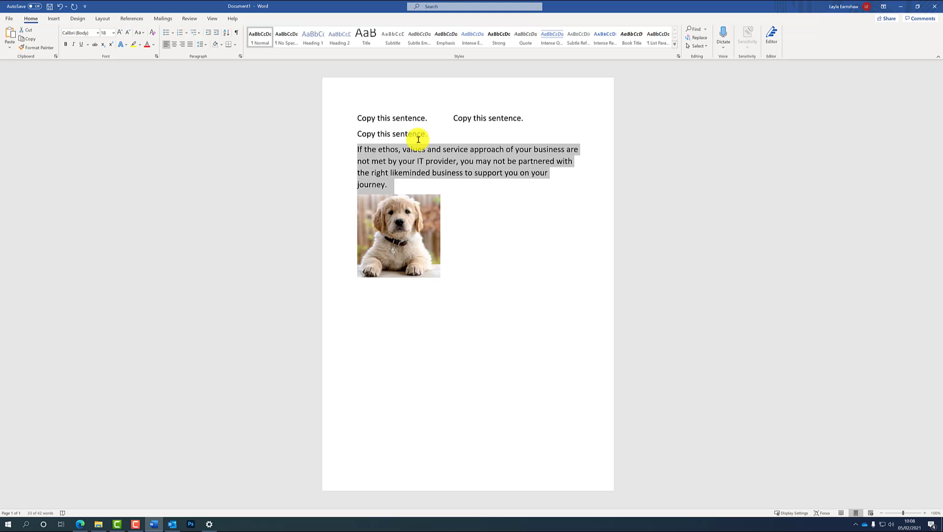
{"action": "left_click_drag", "start_coordinate": [419, 136], "coordinate": [368, 134]}
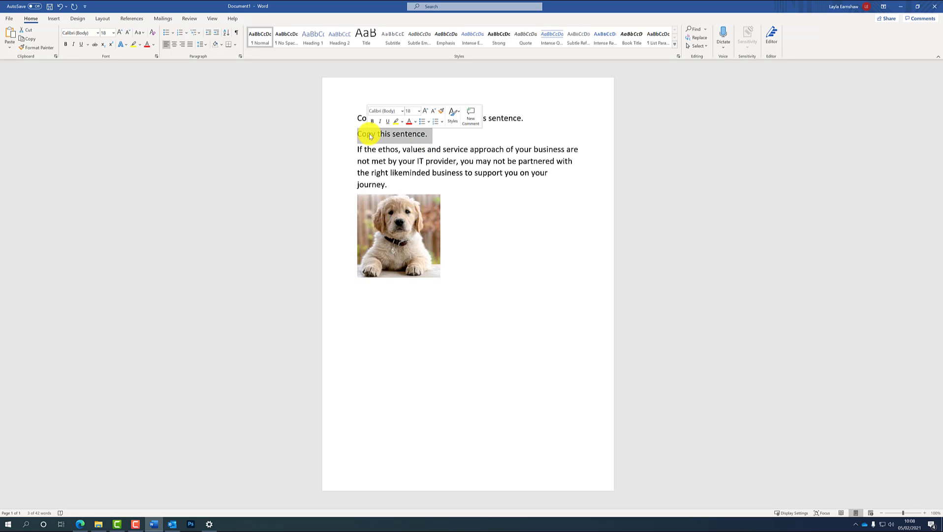
{"action": "right_click", "coordinate": [367, 135]}
{"action": "left_click", "coordinate": [389, 148]}
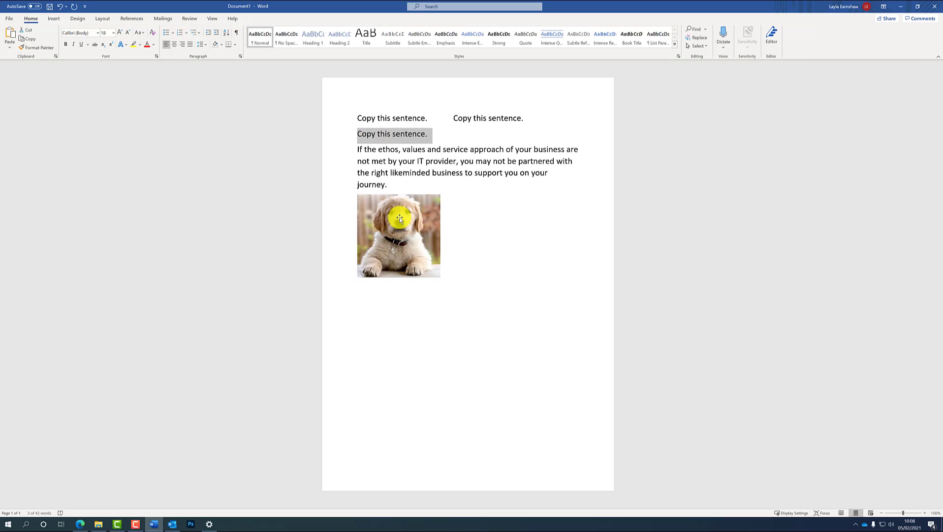
{"action": "left_click", "coordinate": [389, 292]}
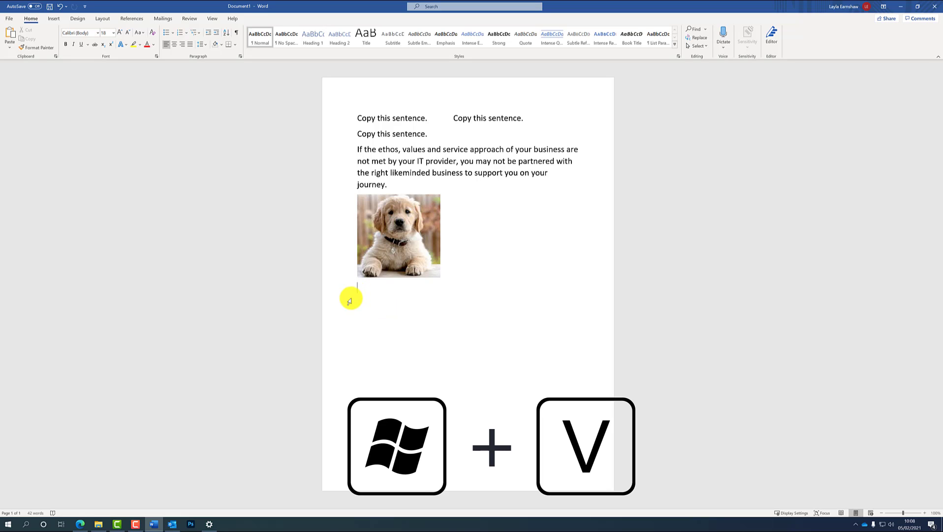
Step: Paste 'Copy this sentence.', the ethos paragraph and the dog image from Win+V clipboard history
{"action": "key", "text": "super+v"}
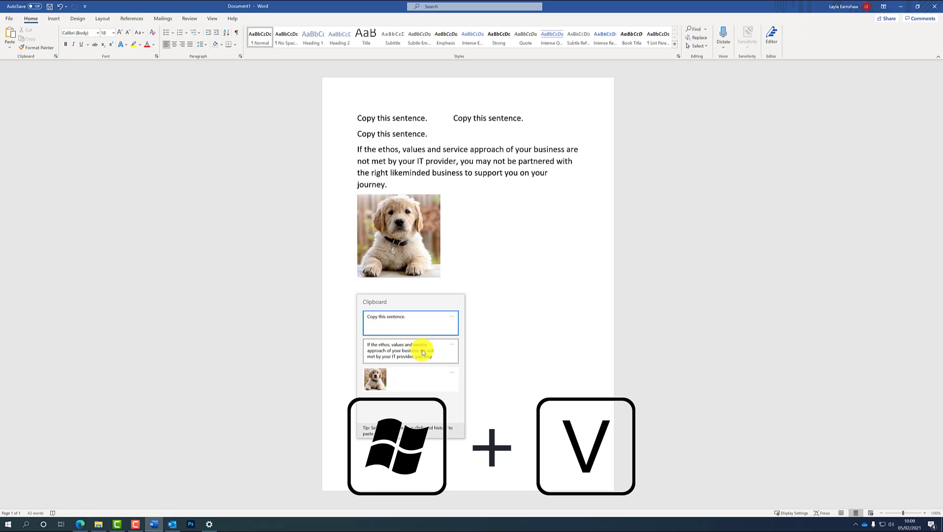
{"action": "left_click", "coordinate": [425, 333]}
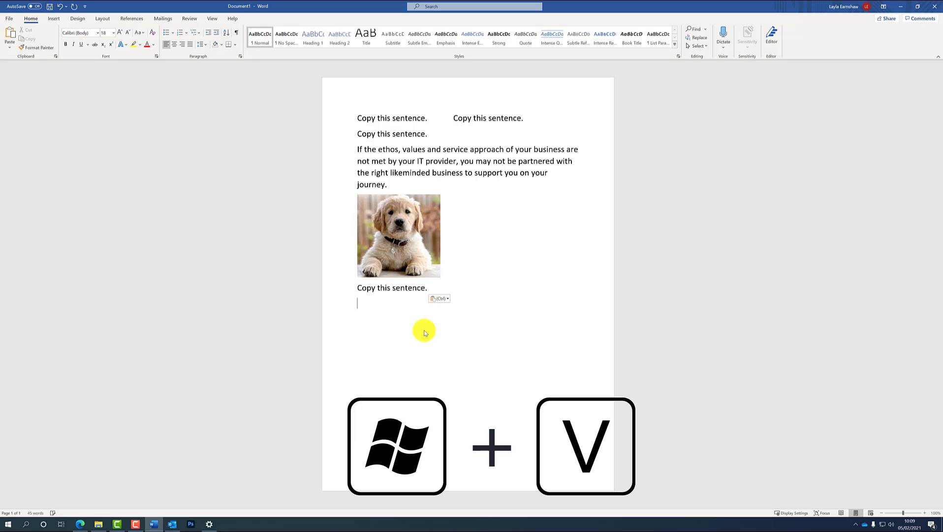
{"action": "key", "text": "super+v"}
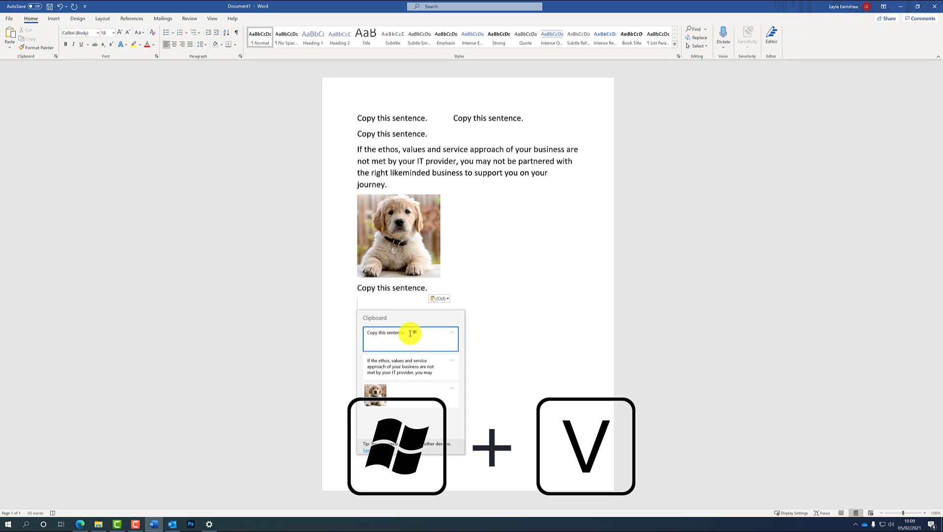
{"action": "left_click", "coordinate": [399, 368]}
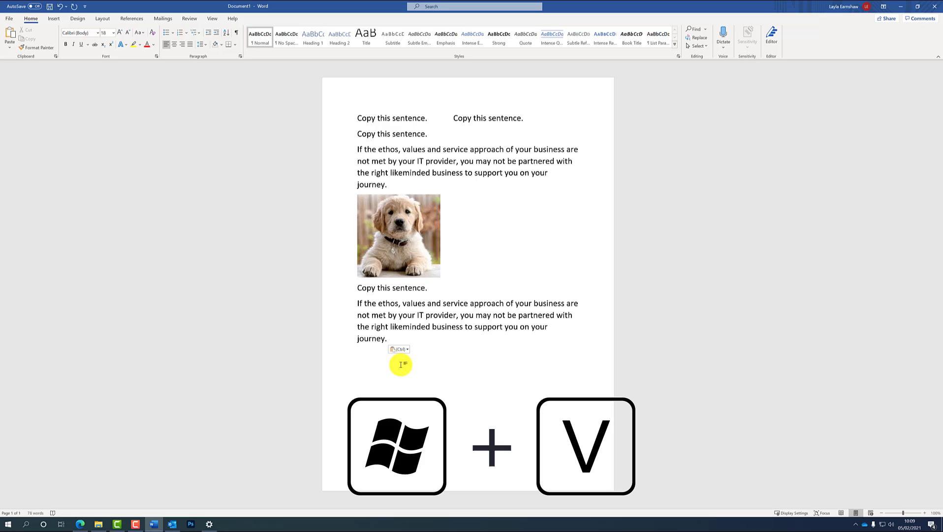
{"action": "key", "text": "super+v"}
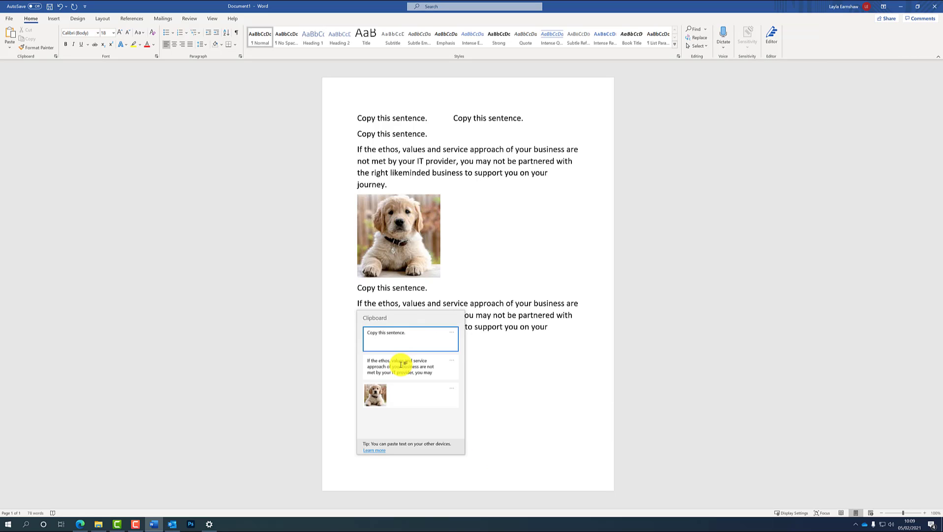
{"action": "left_click", "coordinate": [372, 391]}
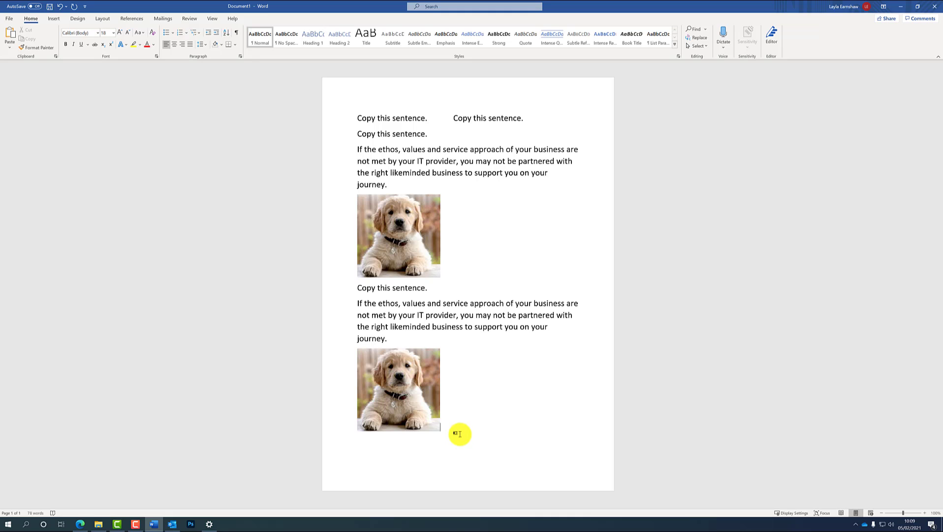
Step: Minimise Word, then bring up and dismiss clipboard history over the empty desktop
{"action": "left_click", "coordinate": [902, 7]}
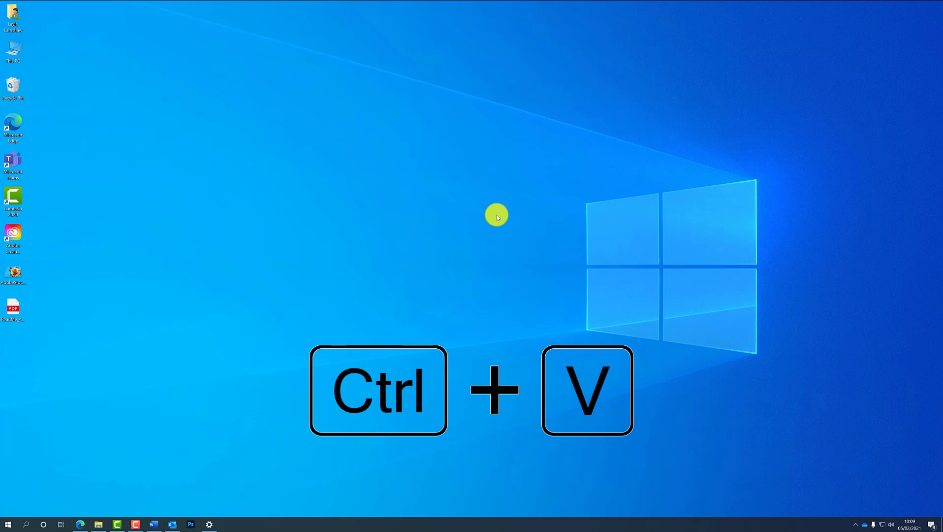
{"action": "key", "text": "super+v"}
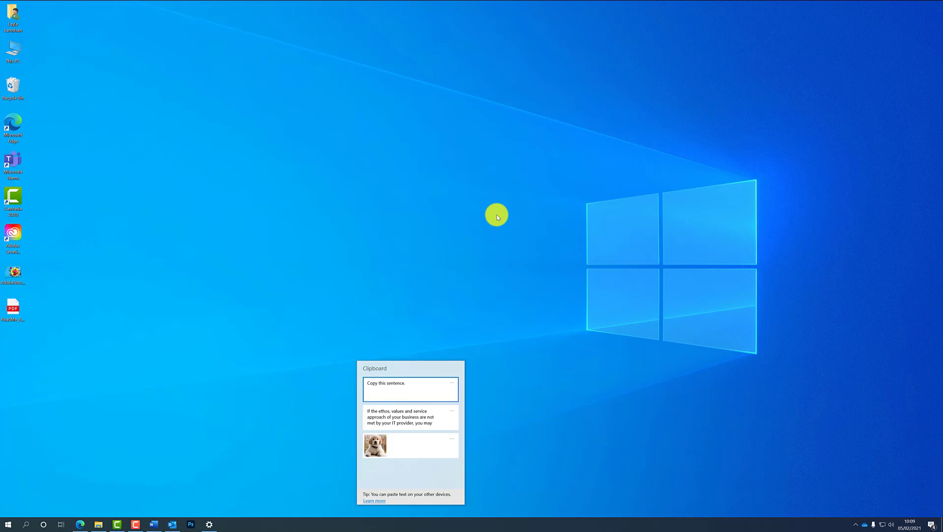
{"action": "left_click", "coordinate": [476, 307]}
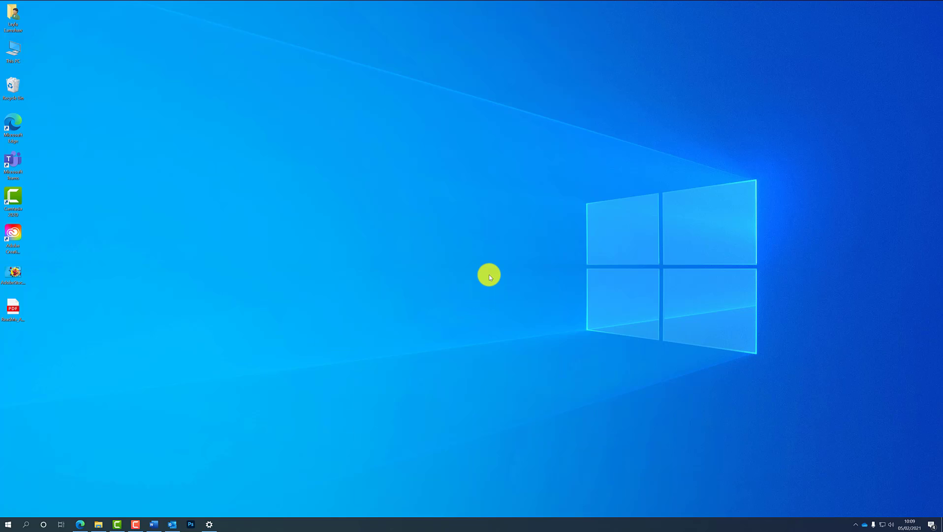